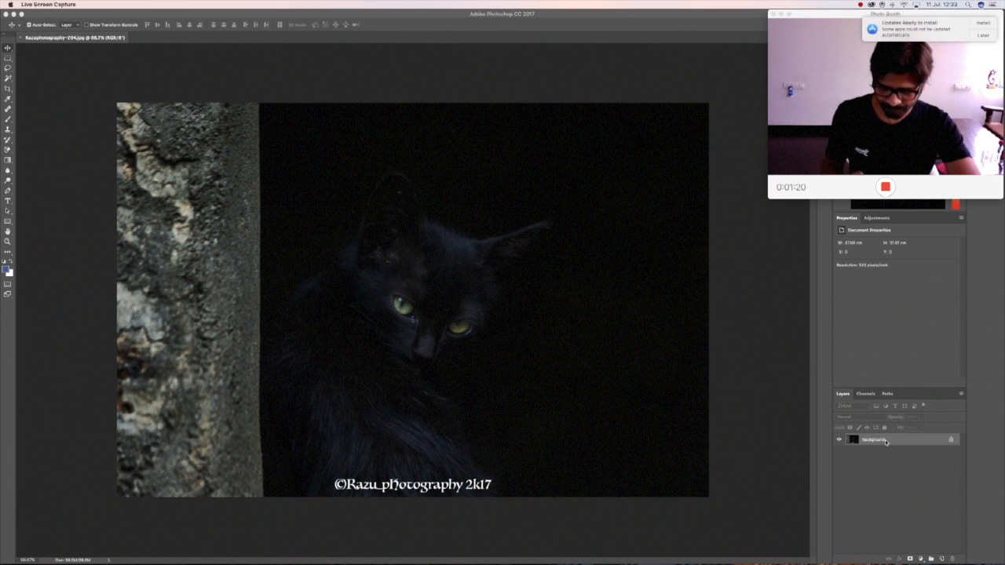
Duplicate the background layer and add a Brightness/Contrast adjustment above it with slightly raised brightness and contrast.
click(888, 445)
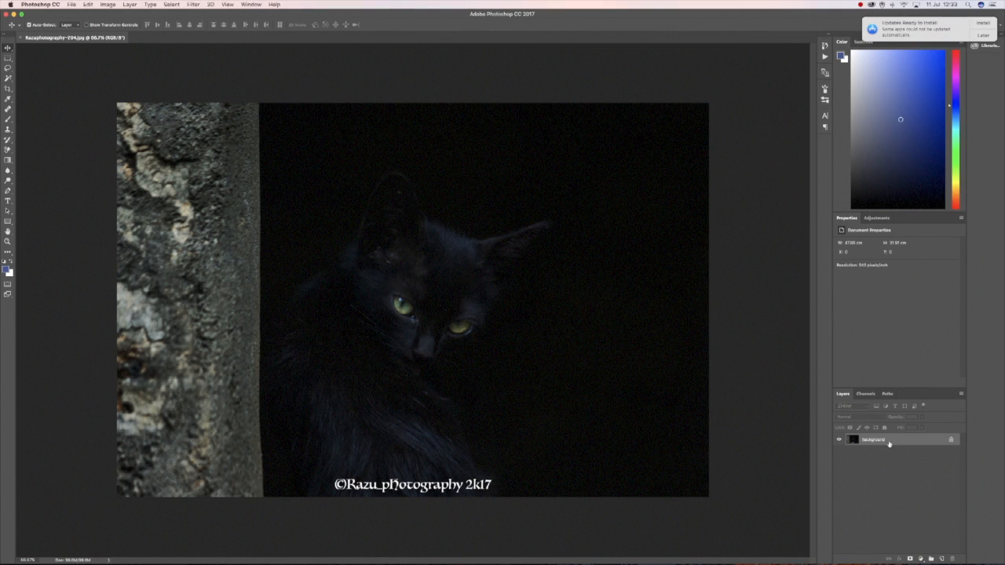
key(super+j)
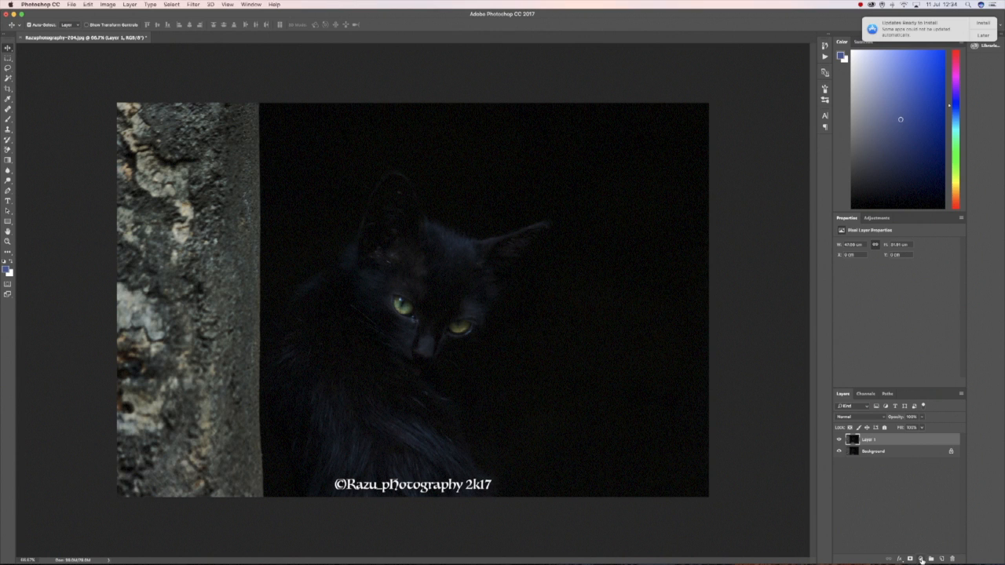
click(921, 558)
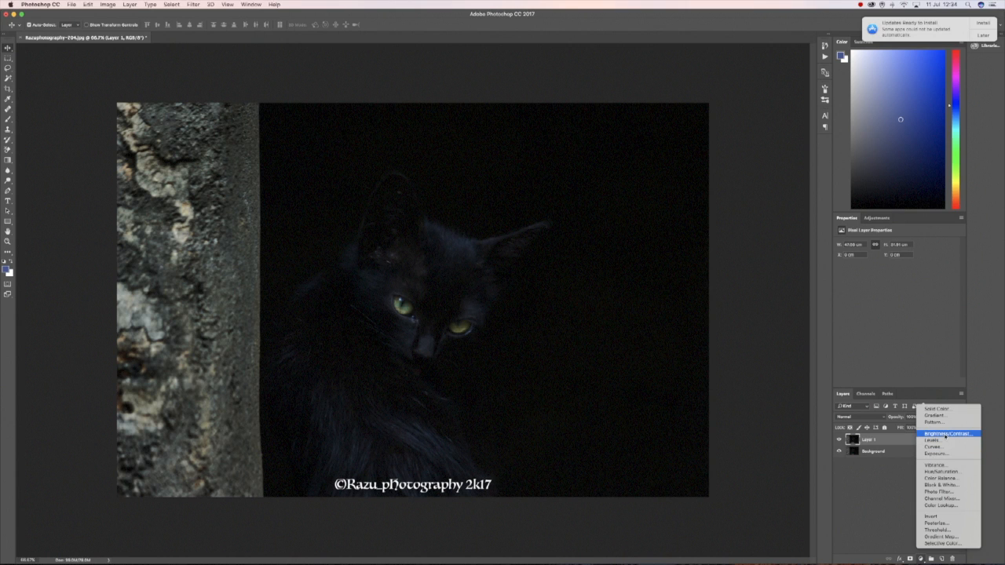
click(945, 434)
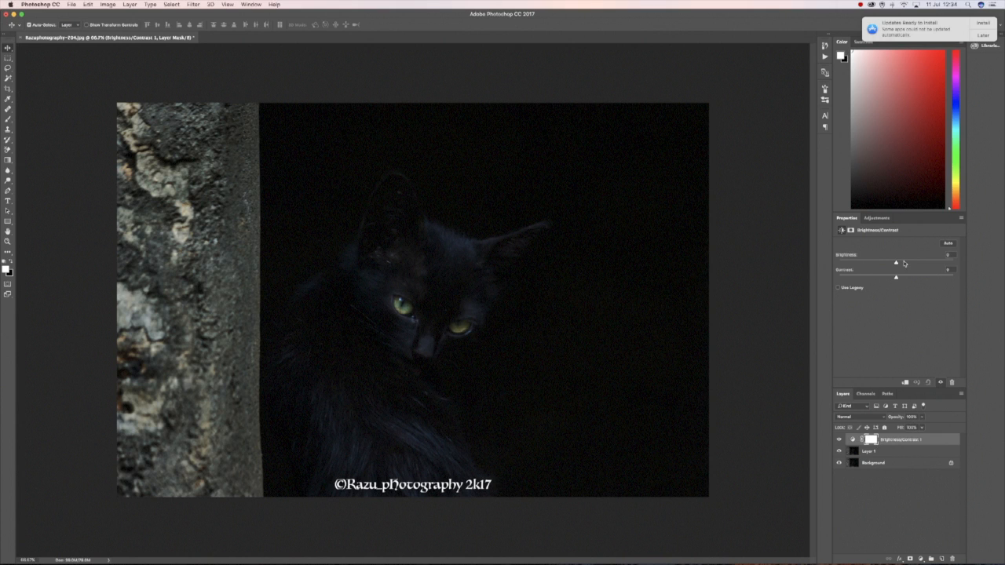
mouse_move(896, 264)
mouse_down()
mouse_move(909, 265)
mouse_move(902, 280)
mouse_up()
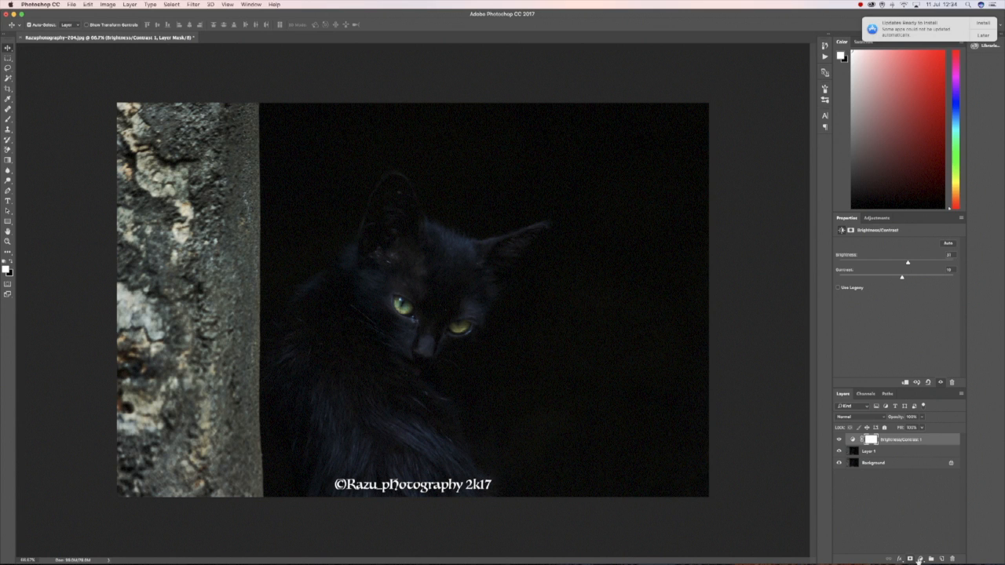
Invert the Brightness/Contrast adjustment's layer mask to black so the brightening is hidden.
click(922, 560)
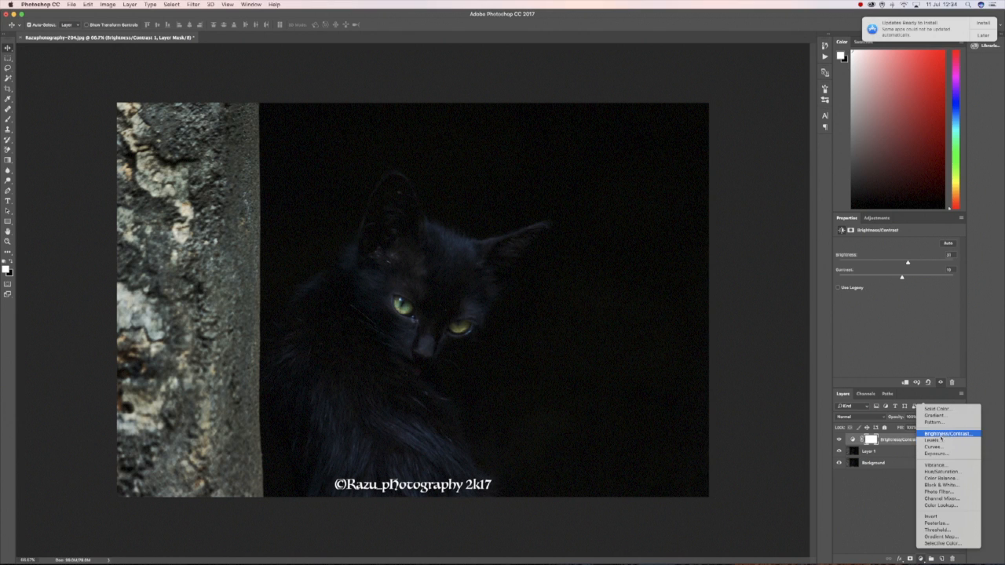
click(870, 439)
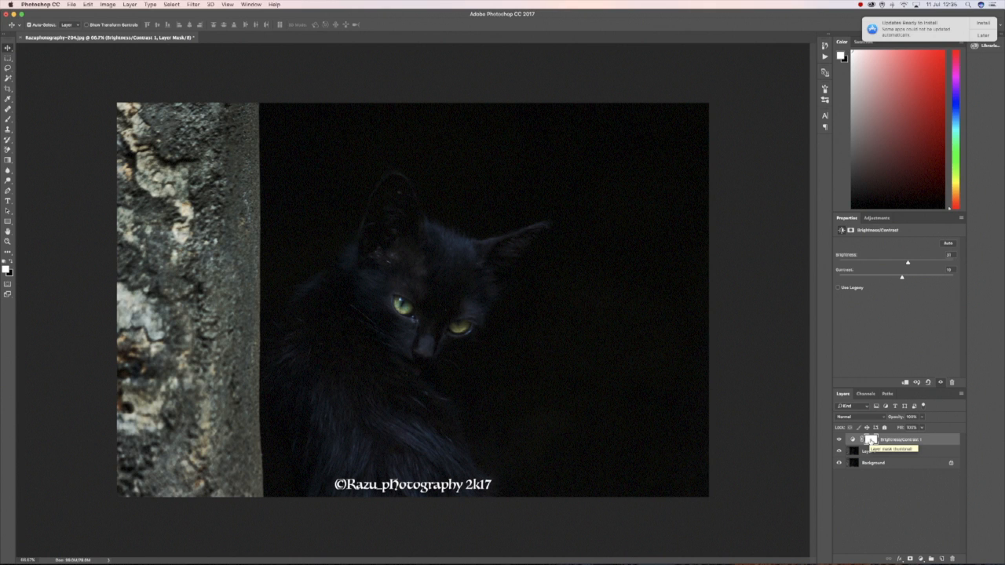
click(871, 443)
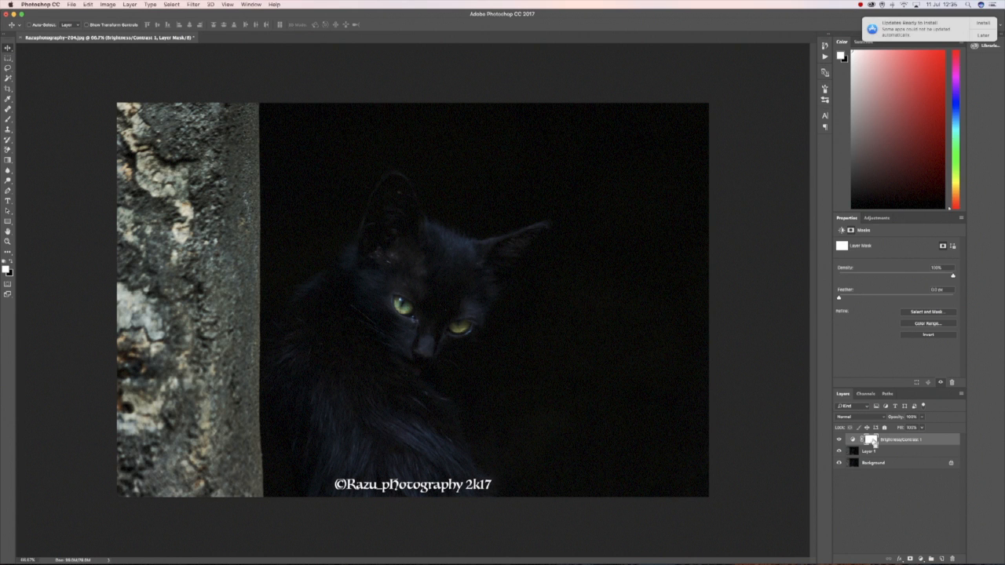
key(super+i)
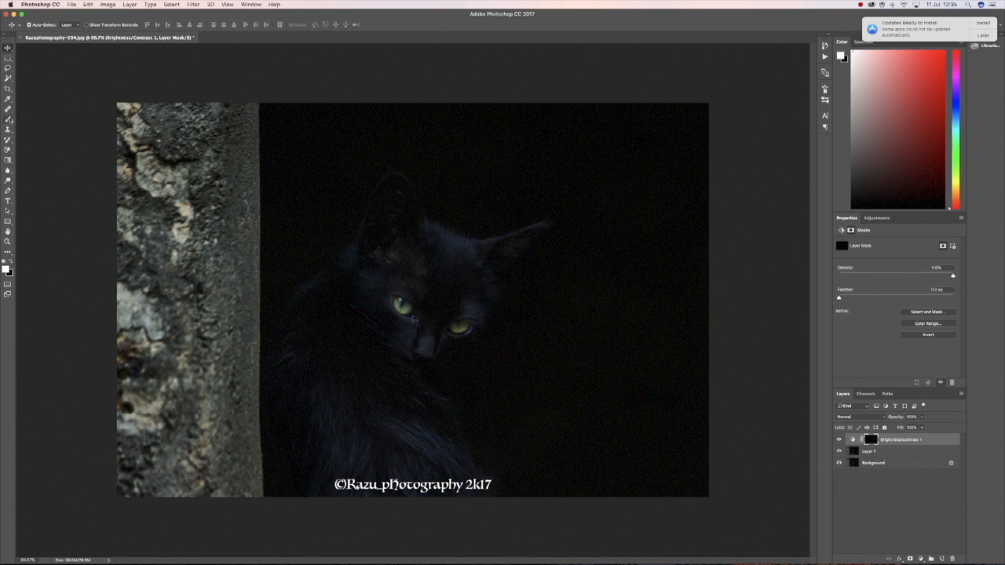
Paint white on the mask with a small brush over the cat's yellow eye, and compare it with the adjustment hidden.
click(7, 121)
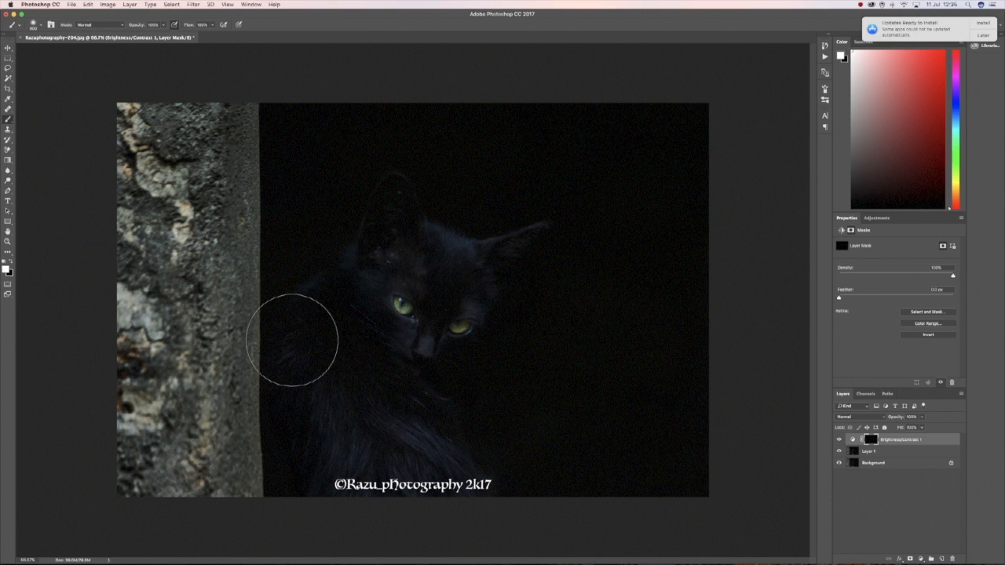
key(bracketleft)
key(bracketleft)
key(bracketleft)
key(bracketleft)
key(bracketleft)
key(bracketleft)
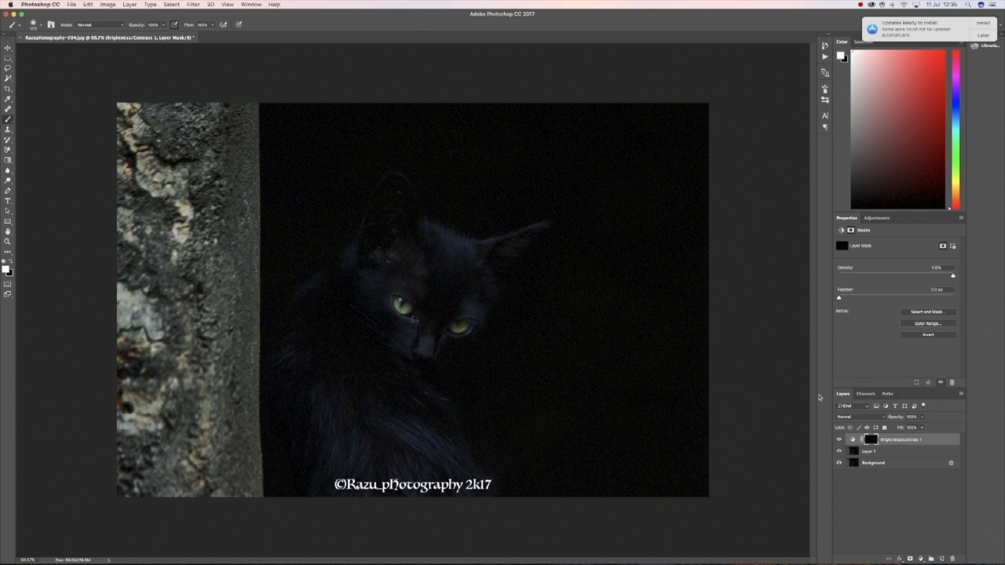
key(super+plus)
key(super+plus)
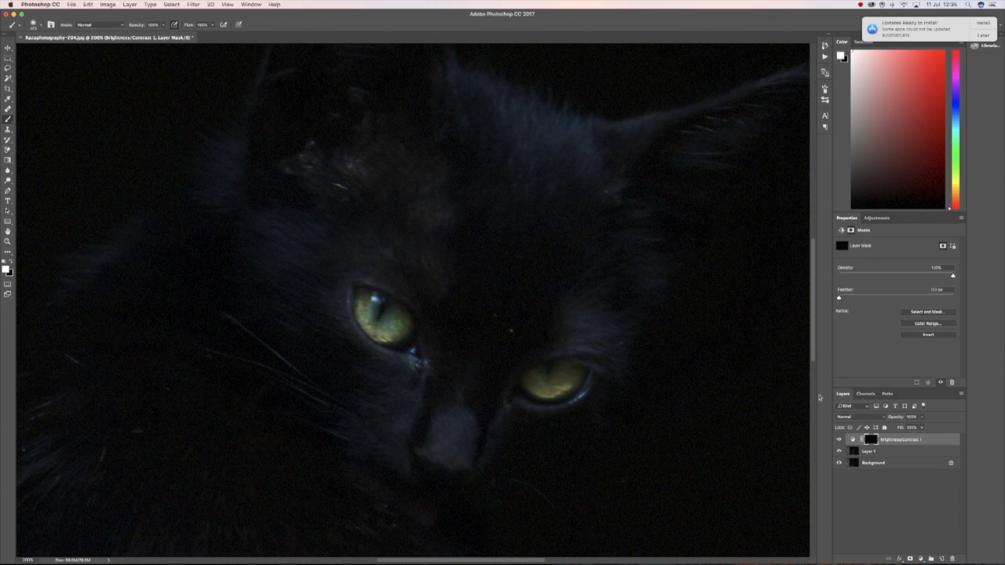
scroll(664, 332, down, 5)
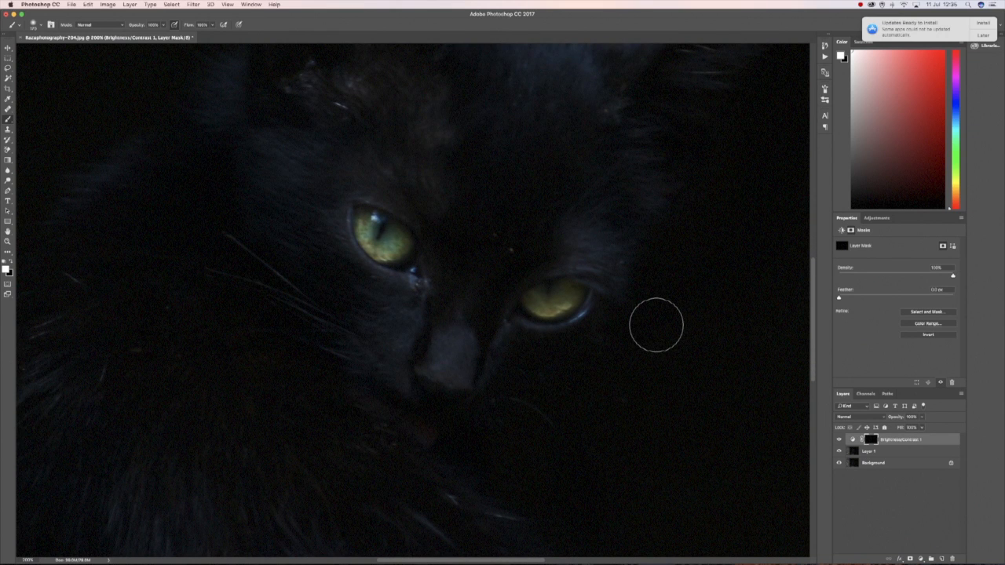
key(bracketleft)
key(bracketleft)
key(bracketleft)
mouse_move(565, 296)
mouse_down()
mouse_move(537, 301)
mouse_move(552, 311)
mouse_move(572, 297)
mouse_move(532, 301)
mouse_move(542, 314)
mouse_move(570, 304)
mouse_move(539, 303)
mouse_move(574, 297)
mouse_up()
click(839, 440)
click(838, 440)
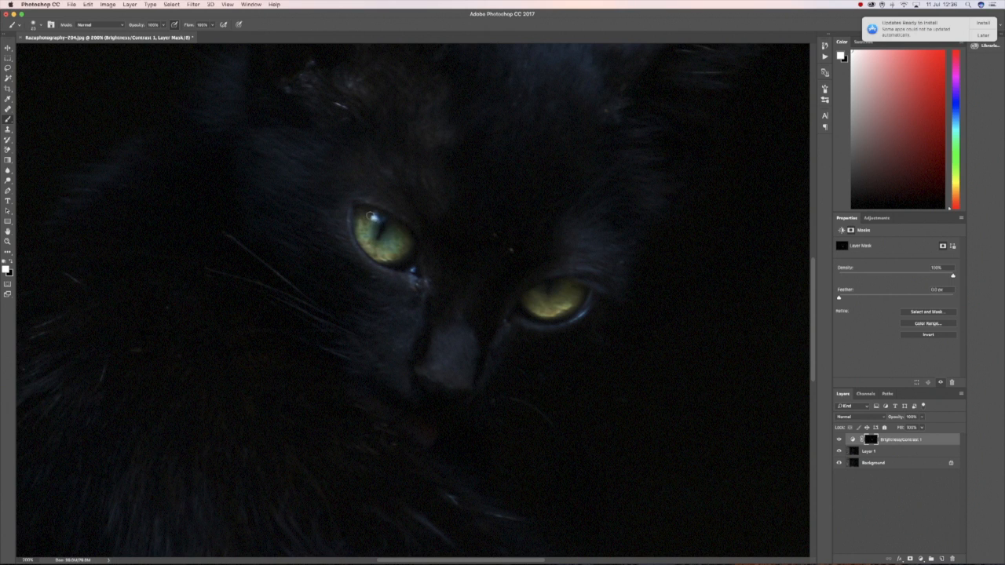
Paint white on the mask over the cat's green eye to brighten it too.
mouse_move(364, 217)
mouse_down()
mouse_move(370, 249)
mouse_move(403, 253)
mouse_move(401, 242)
mouse_up()
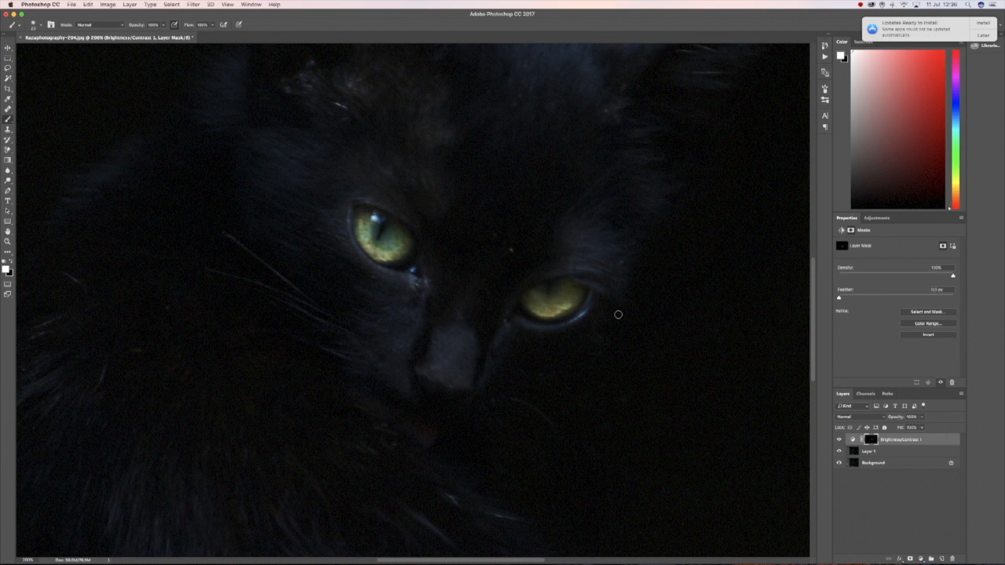
key(super+minus)
key(super+minus)
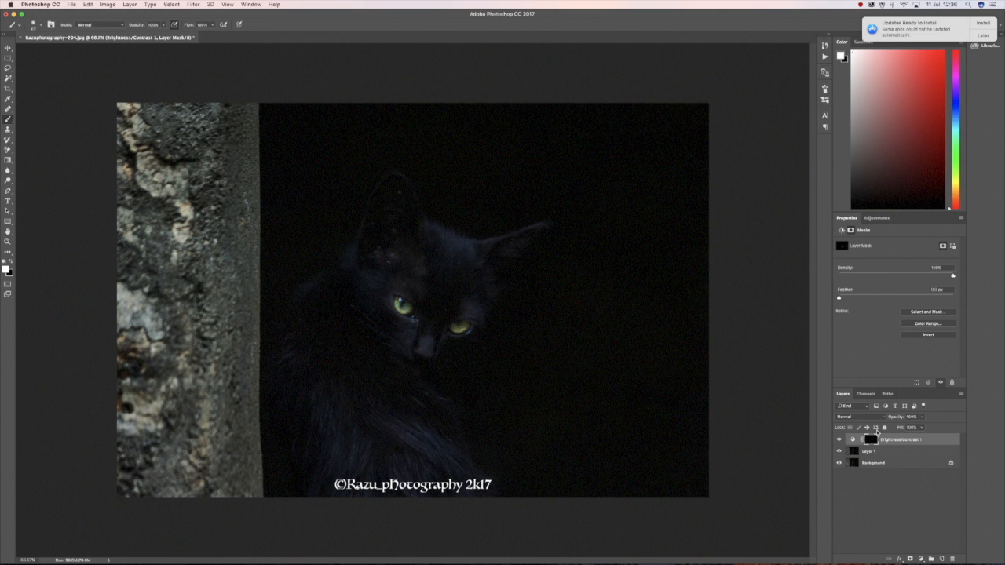
Put the Brightness/Contrast adjustment into a group and stamp all visible layers onto a new layer above it.
key(super+g)
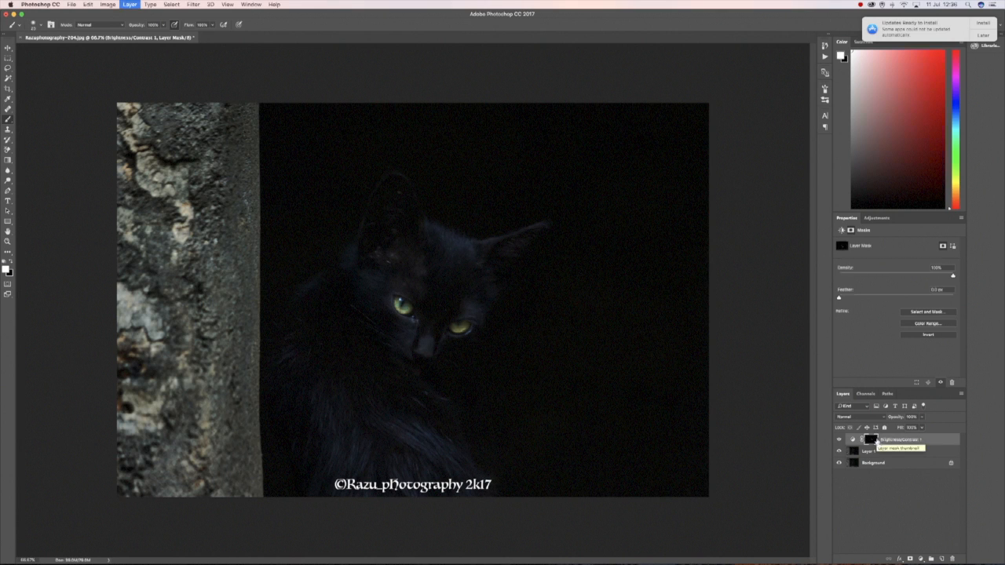
click(846, 438)
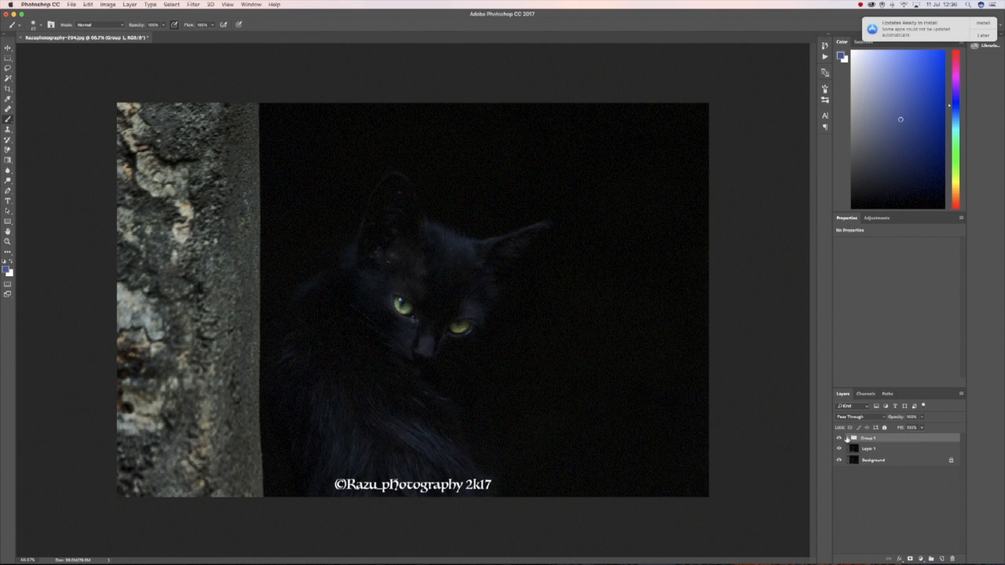
click(942, 559)
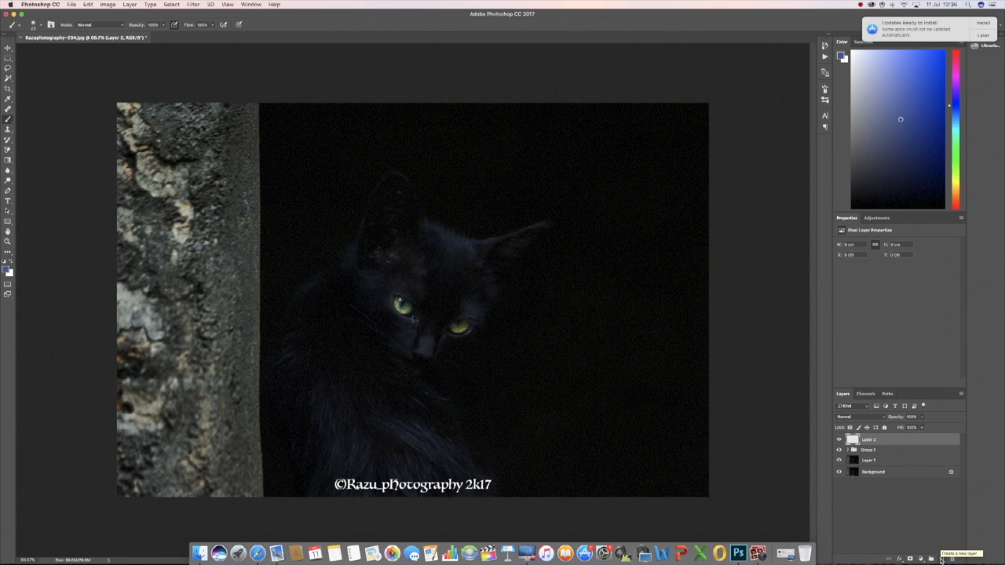
key(super+alt+shift+e)
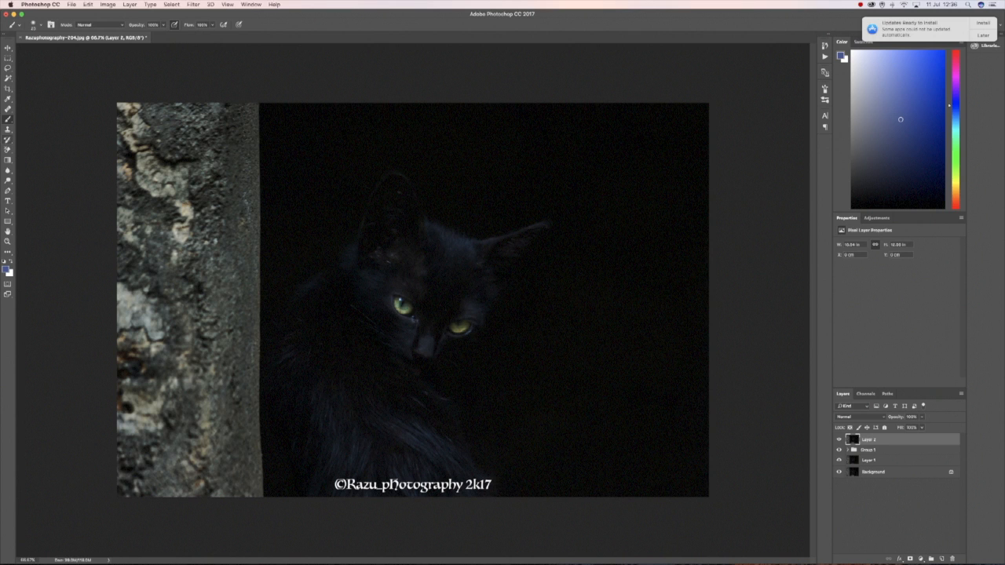
Add a second Brightness/Contrast adjustment with lowered brightness and slightly raised contrast, and invert its layer mask to black.
click(920, 559)
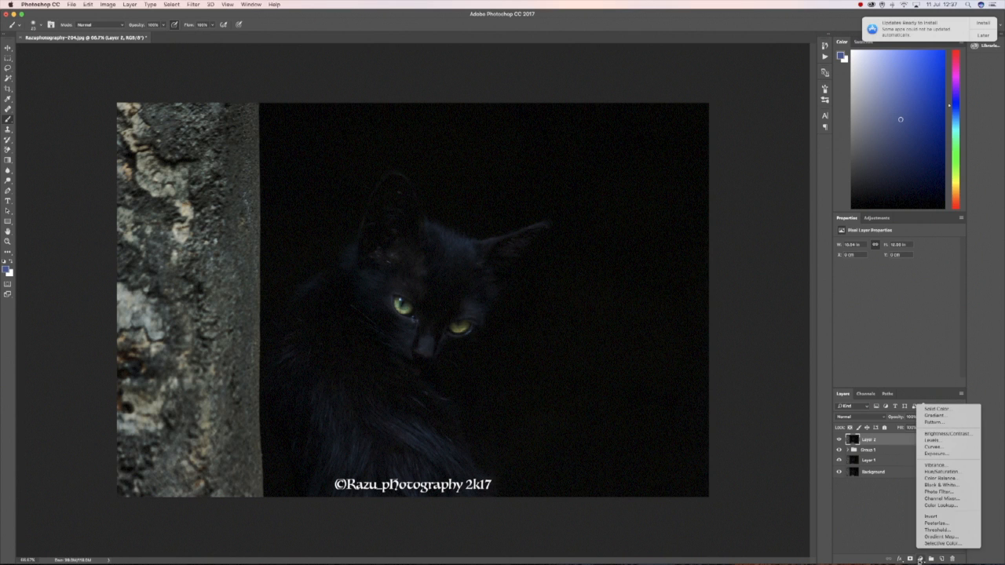
click(953, 435)
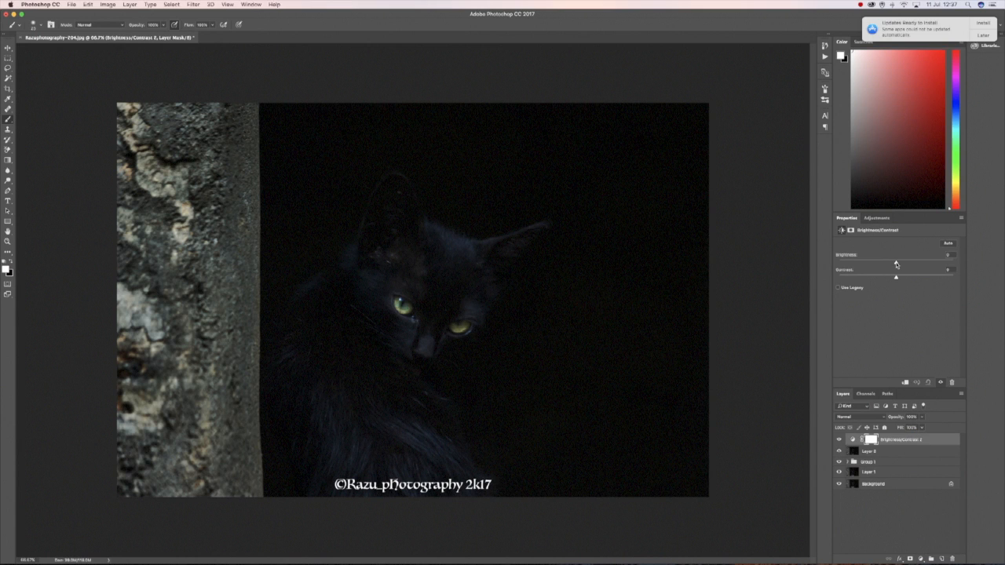
drag(891, 264, 875, 264)
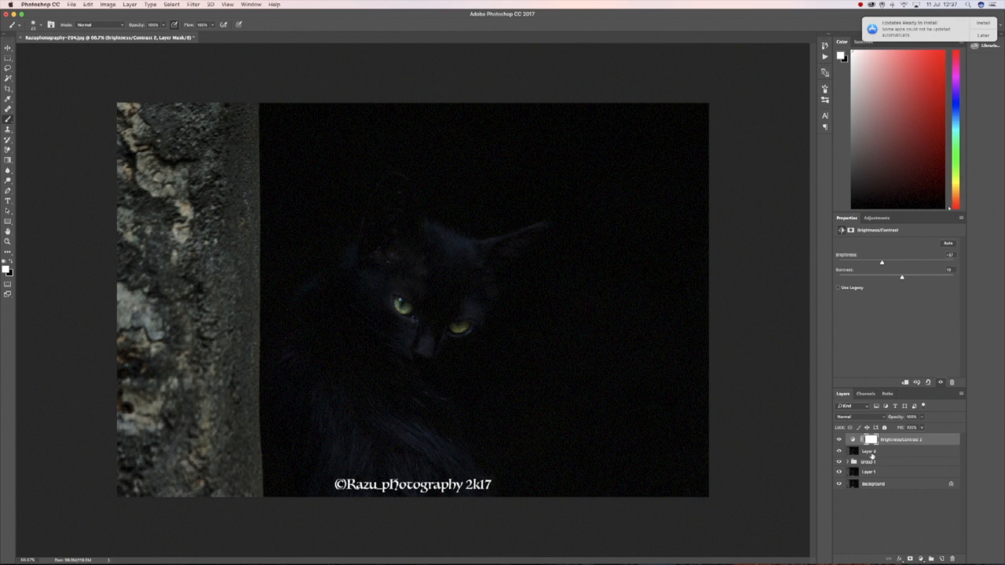
click(873, 441)
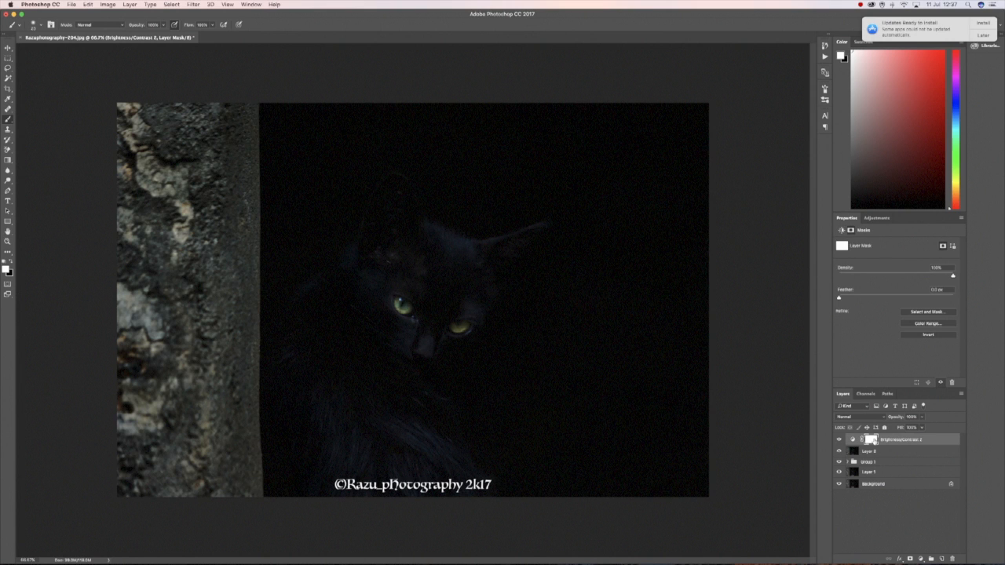
key(super+i)
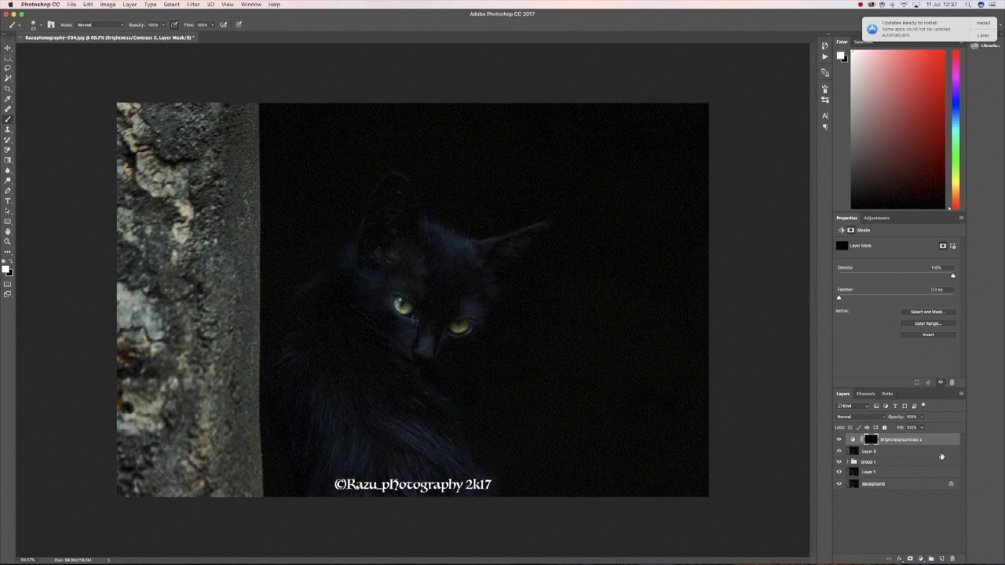
Paint white on the second adjustment's mask around the cat's eyes to darken their surroundings, enlarging the brush for wider areas.
key(super+plus)
key(super+plus)
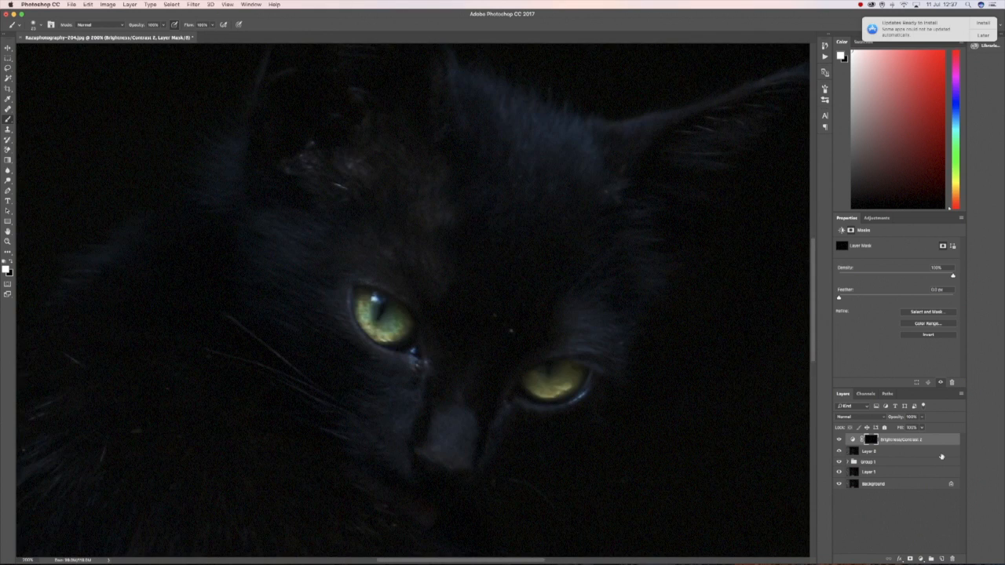
key(super+plus)
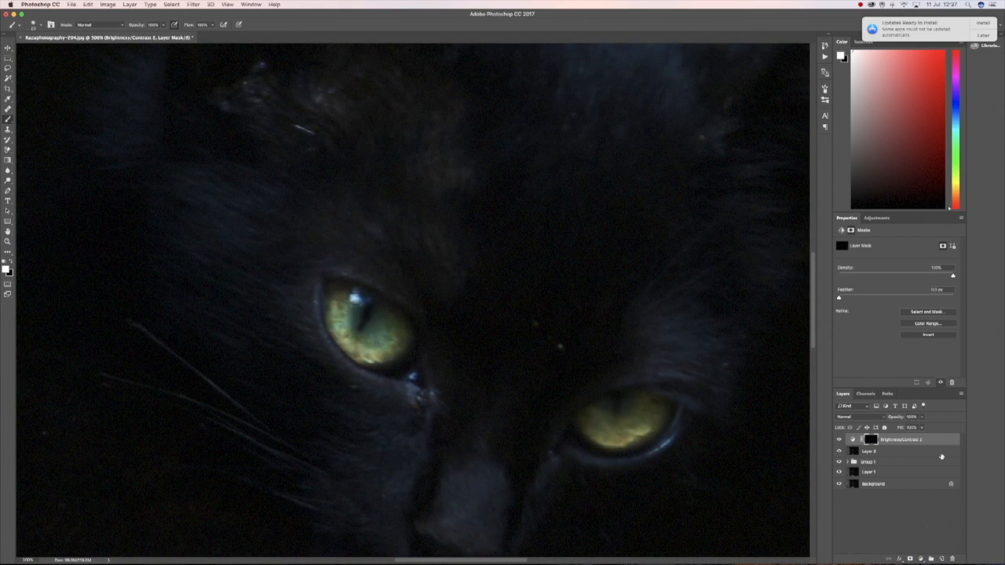
drag(456, 561, 476, 562)
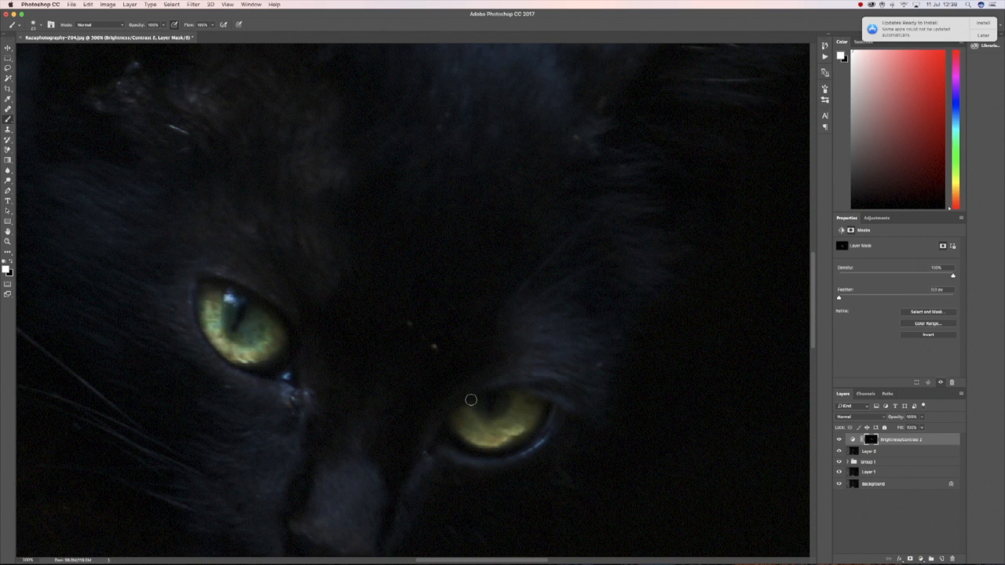
key(bracketright)
key(bracketright)
key(bracketright)
key(bracketright)
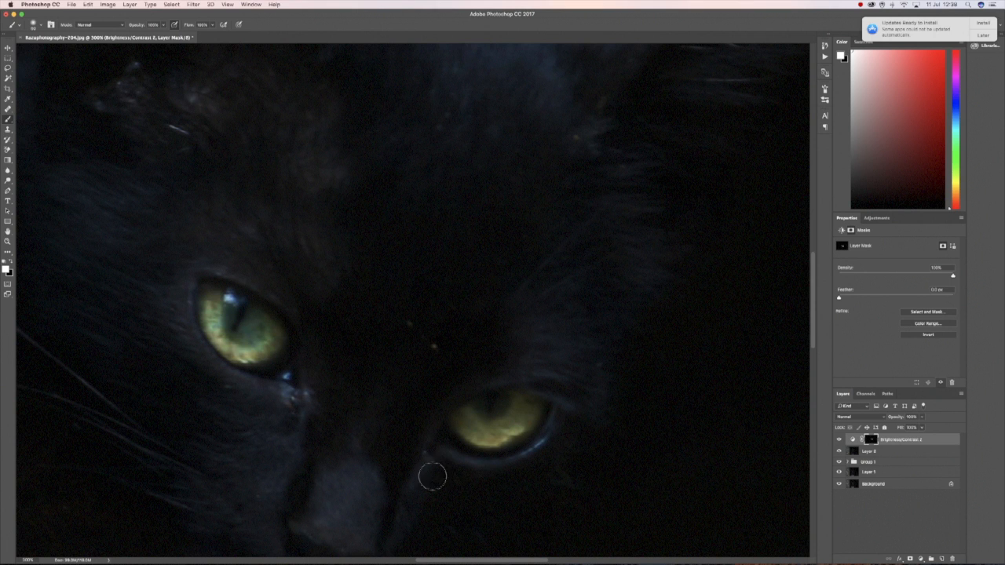
Paint white on the mask over the cat's nose to darken it.
scroll(526, 484, down, 2)
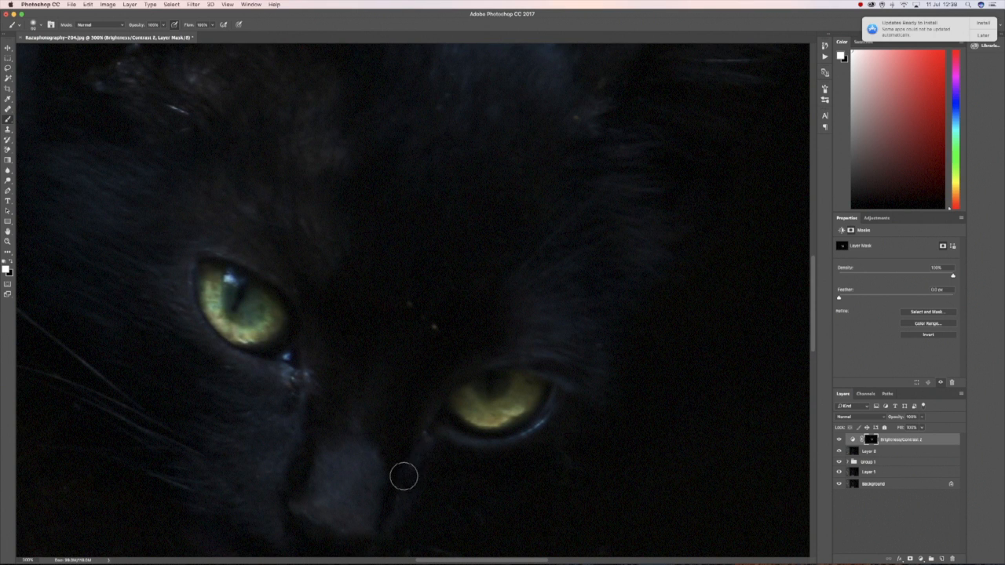
scroll(404, 476, down, 5)
mouse_move(346, 398)
mouse_down()
mouse_move(338, 417)
mouse_move(362, 354)
mouse_move(374, 385)
mouse_move(347, 365)
mouse_up()
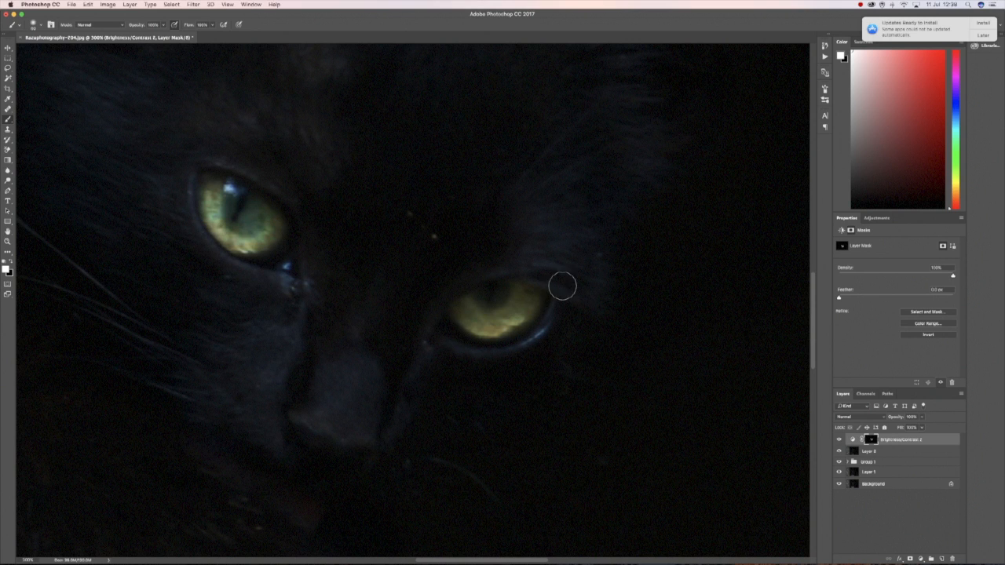
Paint white on the mask with a larger brush over the fur around the eyes and muzzle to darken it.
key(])
key(])
key(])
key(])
key(])
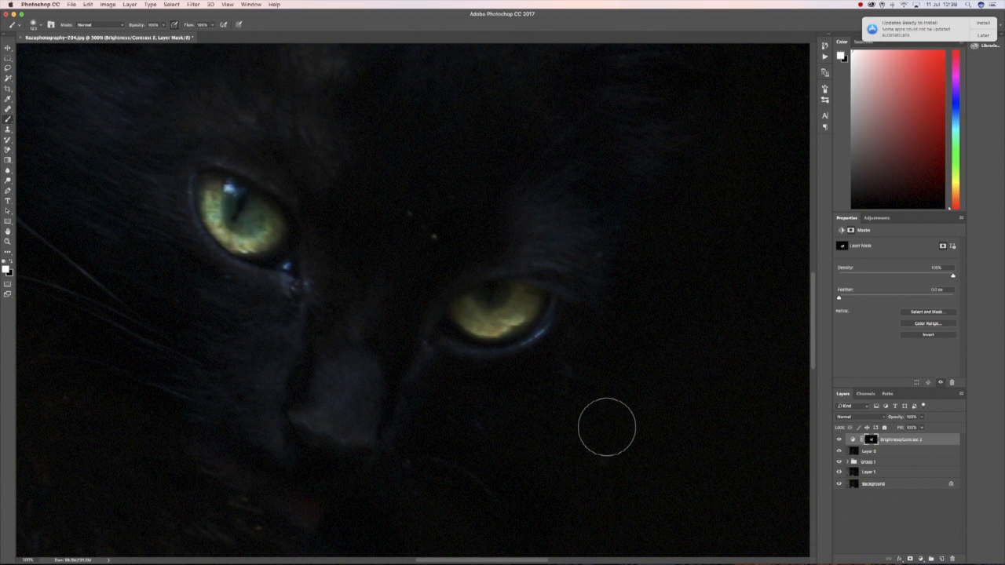
key(super+minus)
key(super+minus)
key(super+minus)
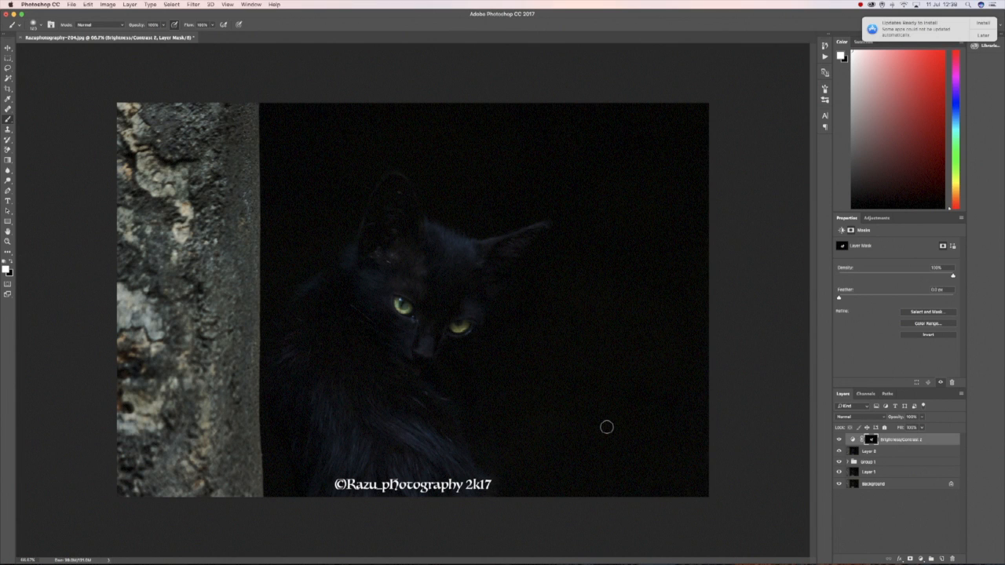
Compare the photo with and without the second Brightness/Contrast adjustment, and group that adjustment with the stamped layer below it.
click(839, 441)
click(839, 442)
click(839, 441)
click(839, 442)
click(839, 441)
click(839, 441)
shift+click(886, 449)
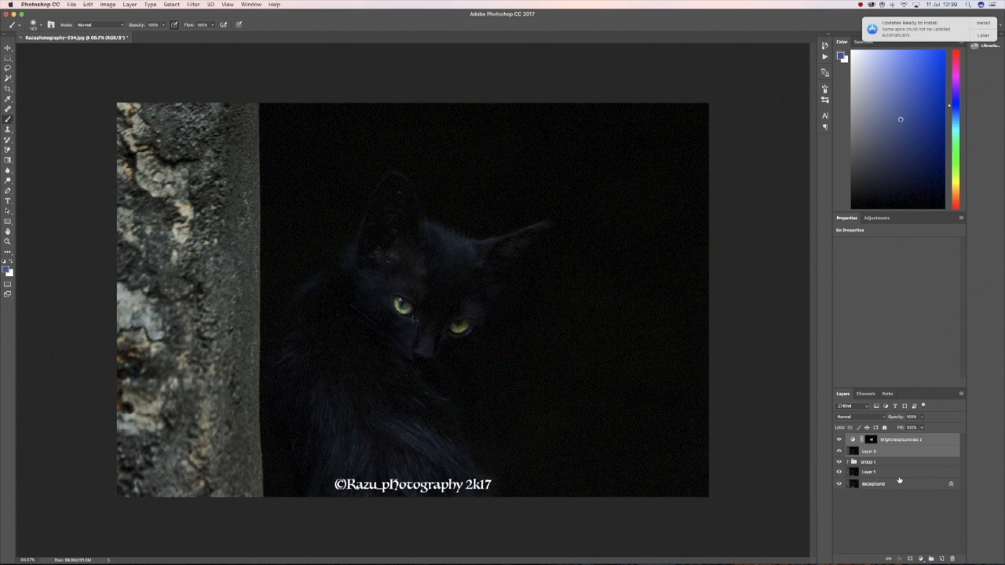
key(super+g)
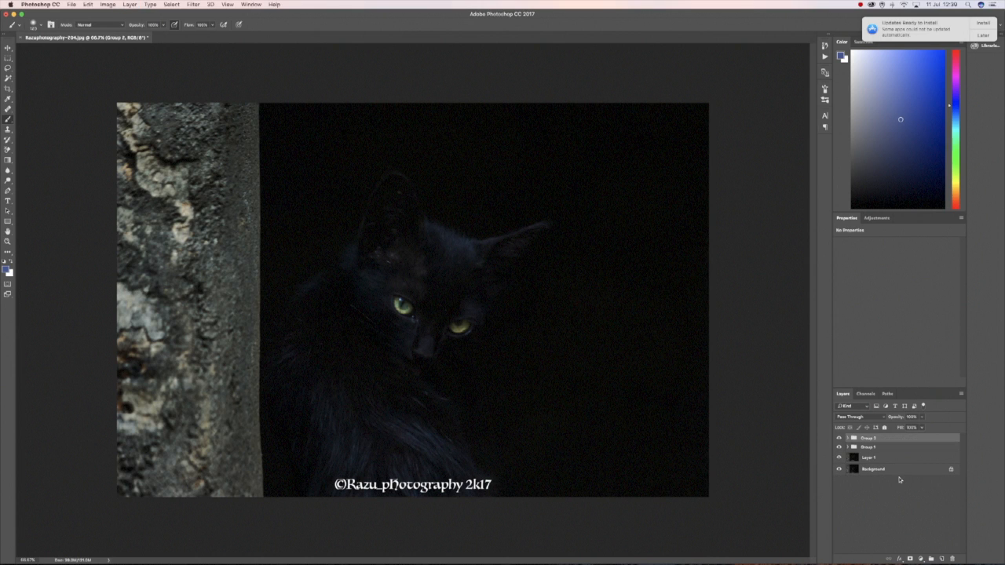
Stamp all visible layers onto a new top layer and add a Hue/Saturation adjustment above it.
click(942, 559)
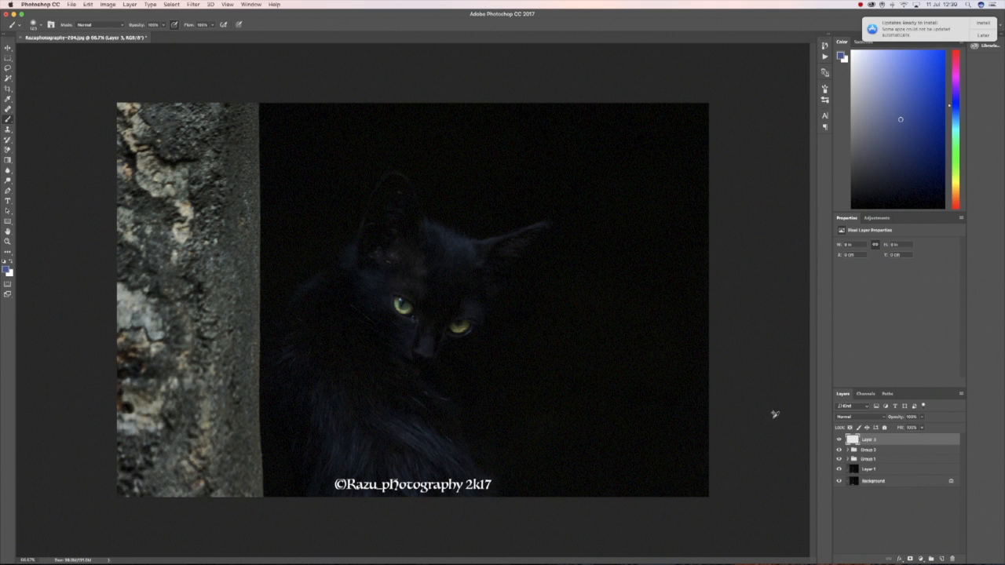
key(super+alt+shift+e)
click(922, 560)
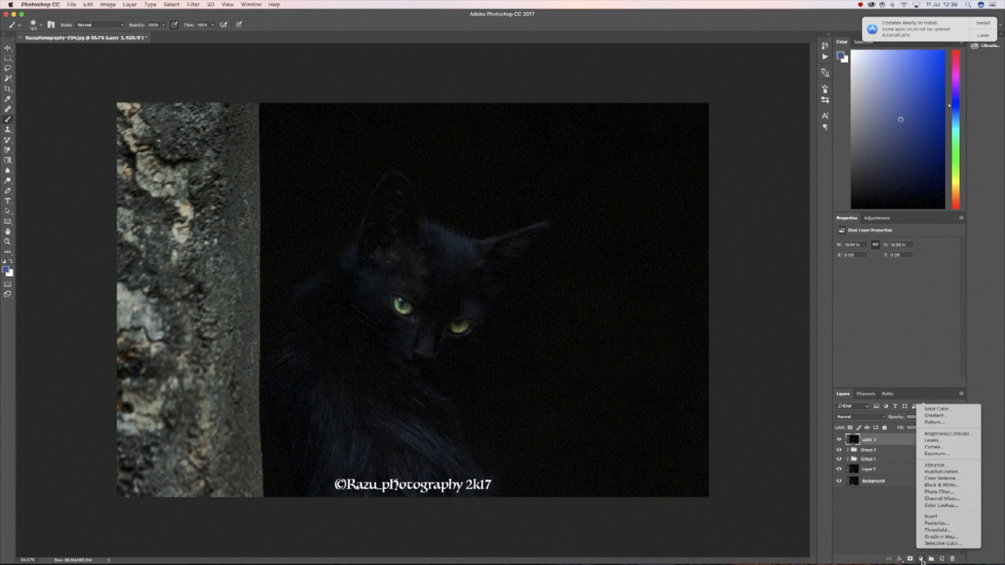
click(936, 472)
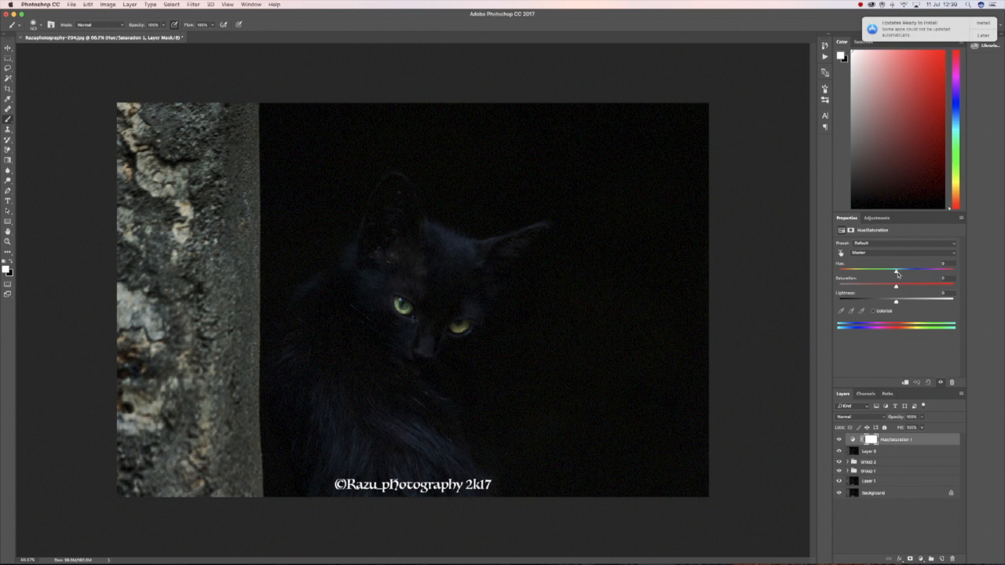
Set the adjustment's hue to -180 and invert its layer mask to black.
drag(896, 273, 821, 279)
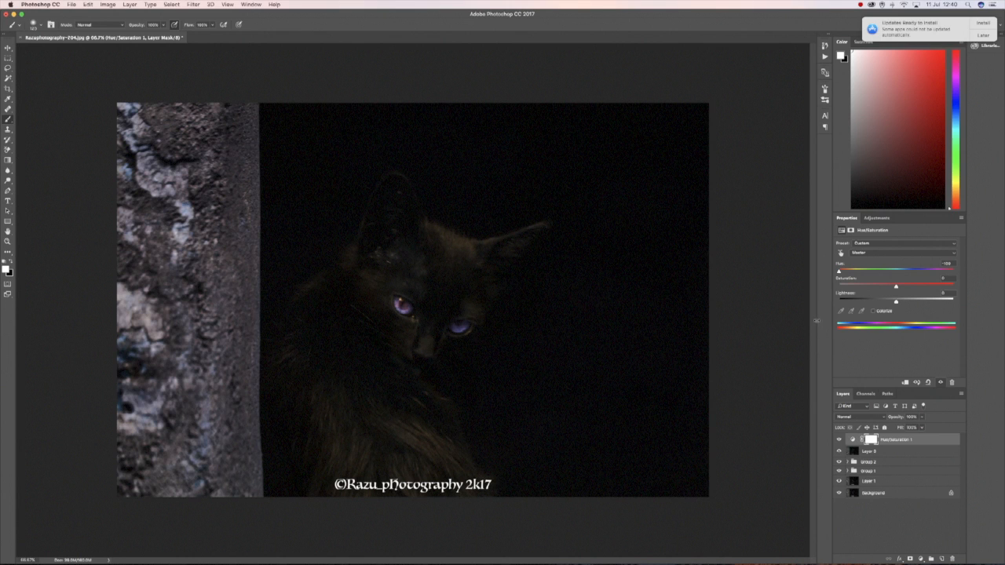
click(870, 442)
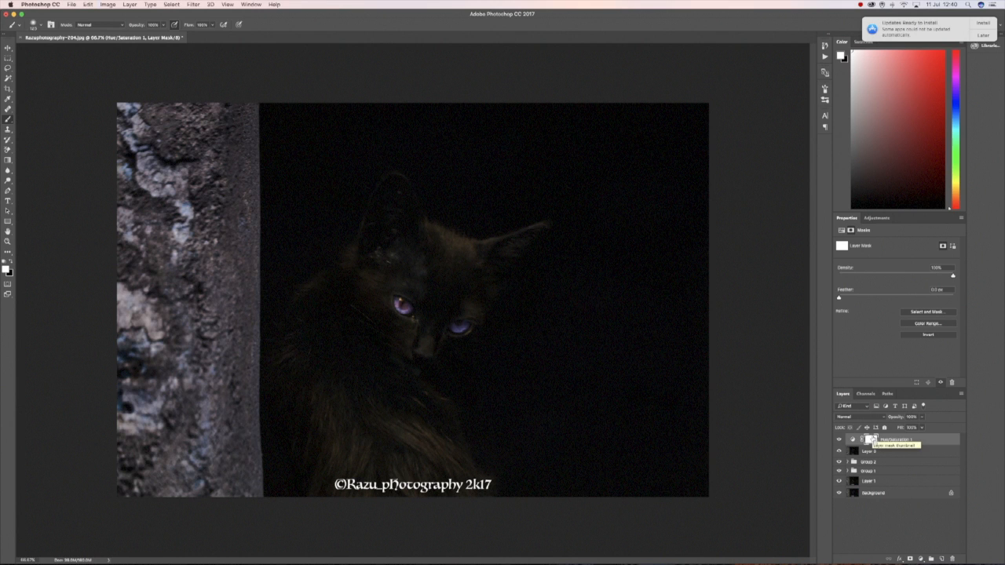
key(super+i)
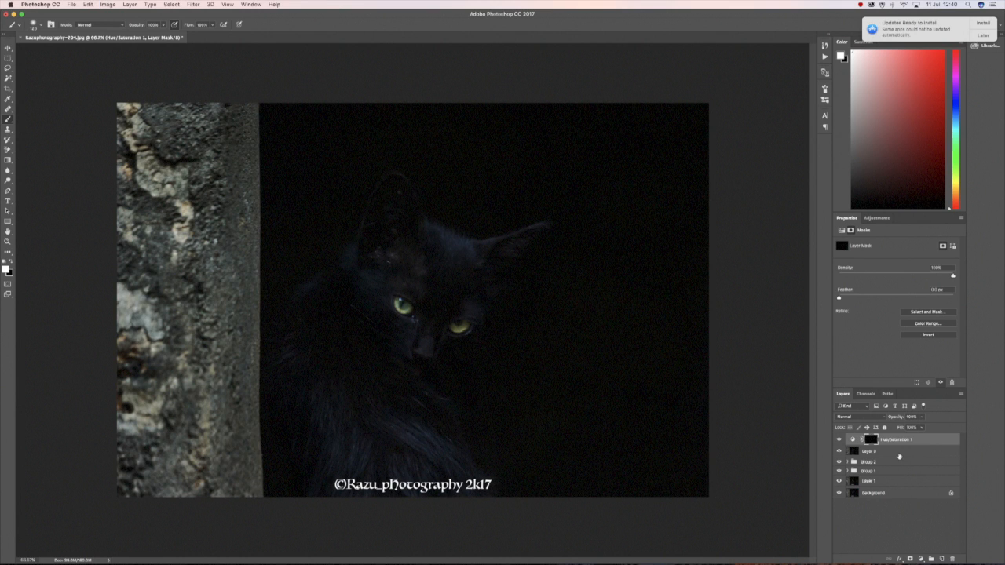
Paint white on the Hue/Saturation mask over both of the cat's irises with a small brush.
key(super+plus)
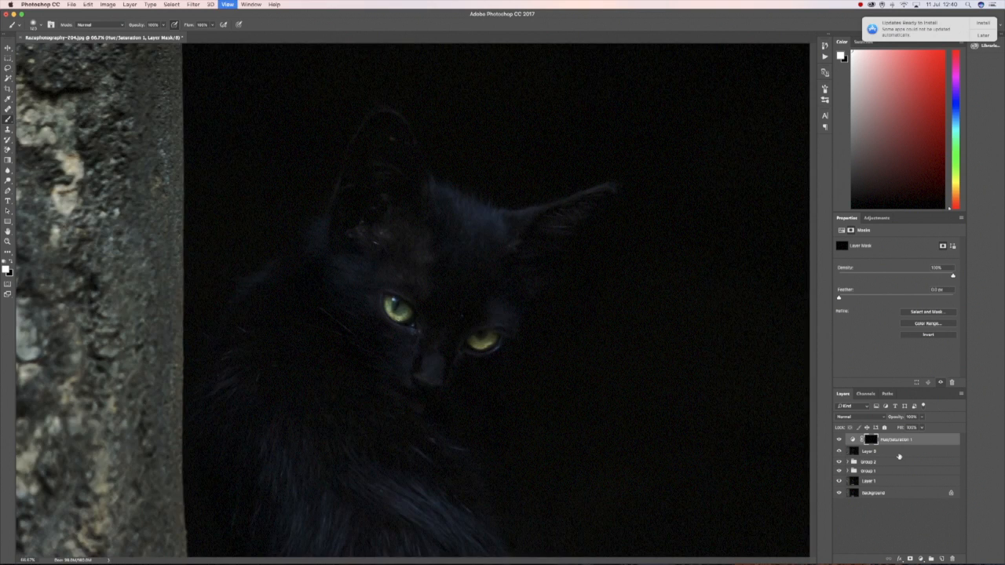
key(super+plus)
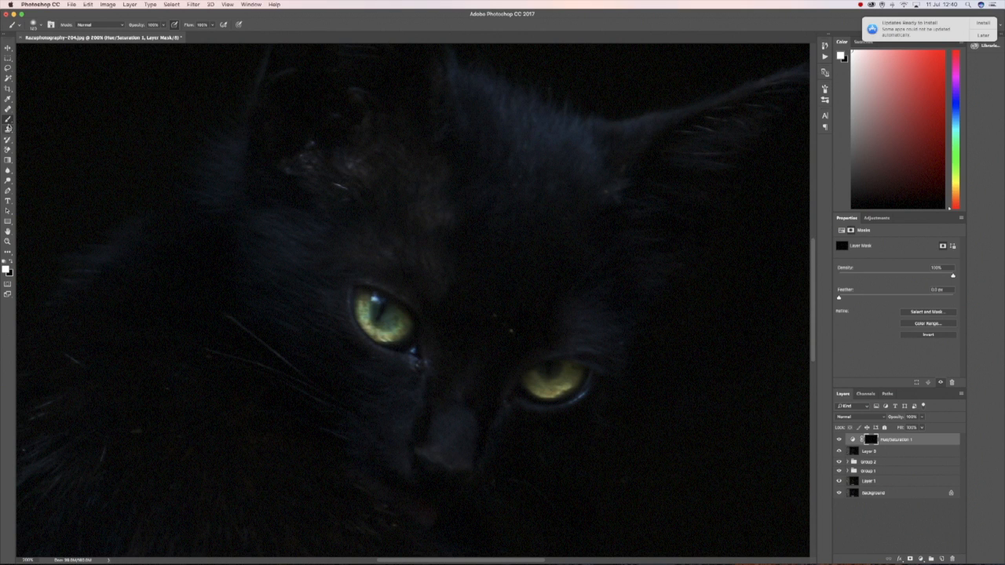
click(10, 265)
mouse_move(364, 301)
mouse_down()
mouse_move(374, 335)
mouse_move(388, 338)
mouse_move(404, 321)
mouse_up()
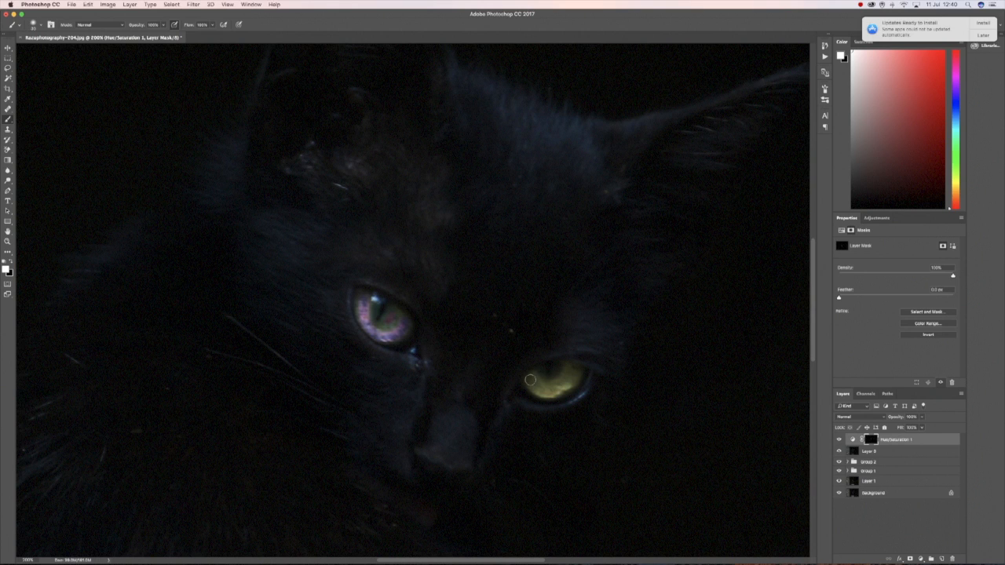
mouse_move(532, 377)
mouse_down()
mouse_move(545, 391)
mouse_move(573, 378)
mouse_up()
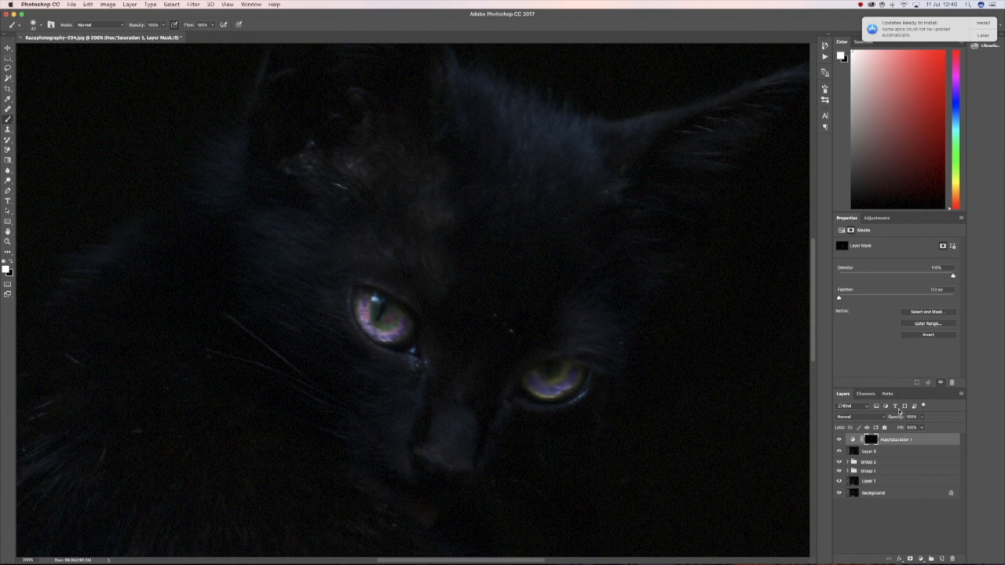
Set the eye adjustment's hue slightly above zero and raise its saturation to about +38.
click(853, 441)
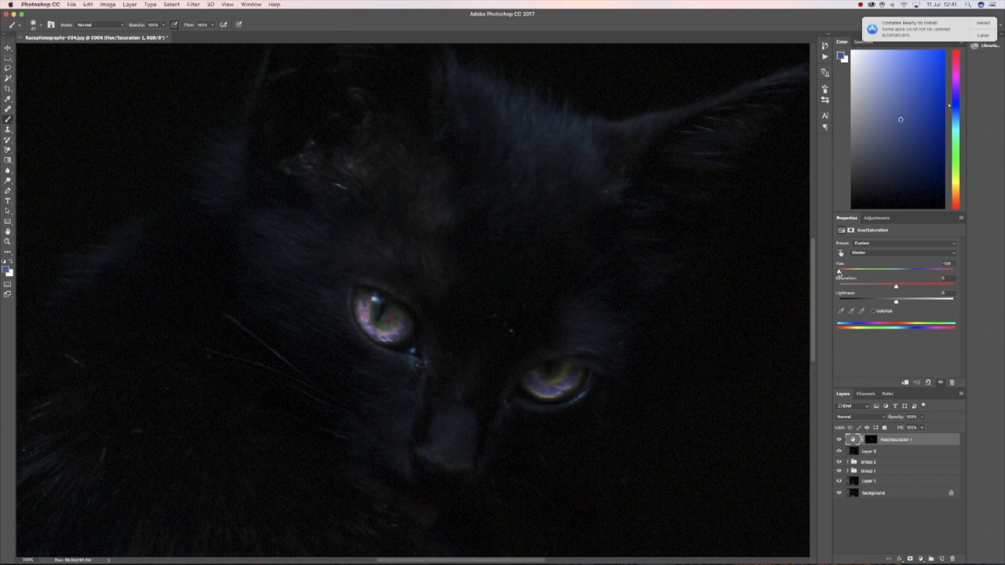
drag(839, 271, 918, 288)
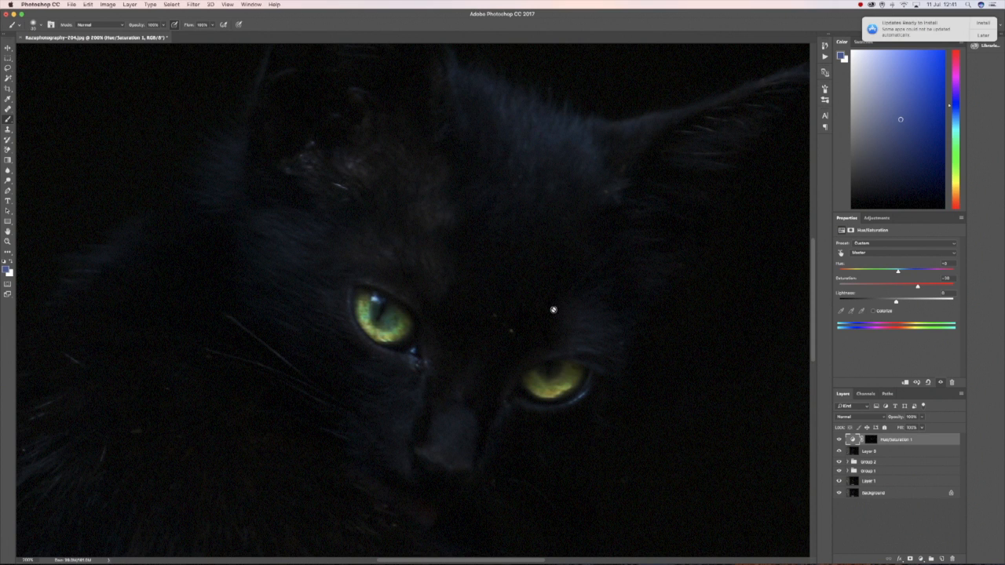
key(super+minus)
key(super+minus)
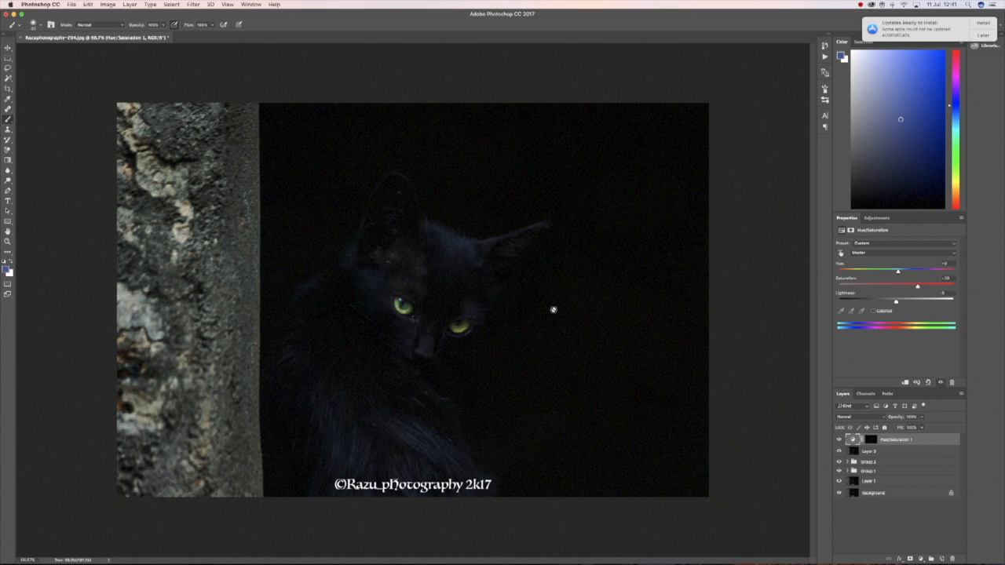
Group all layers above the background and compare the photo with and without the group.
shift+click(881, 482)
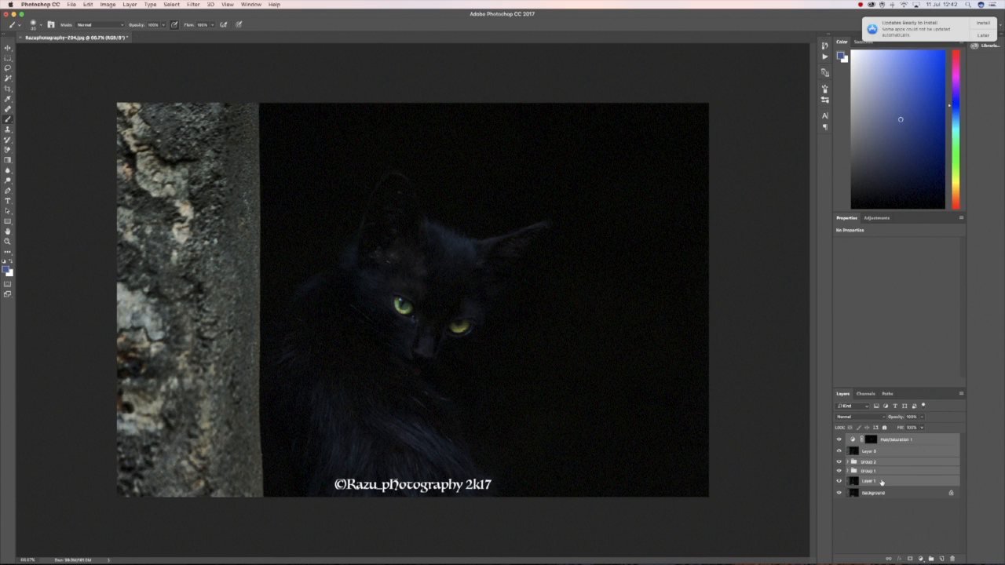
key(super+g)
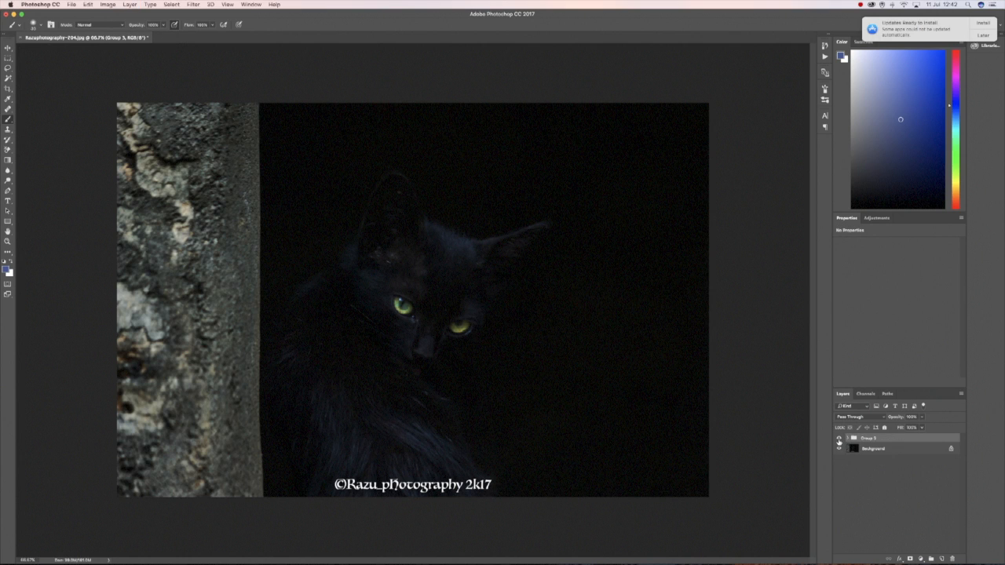
click(838, 440)
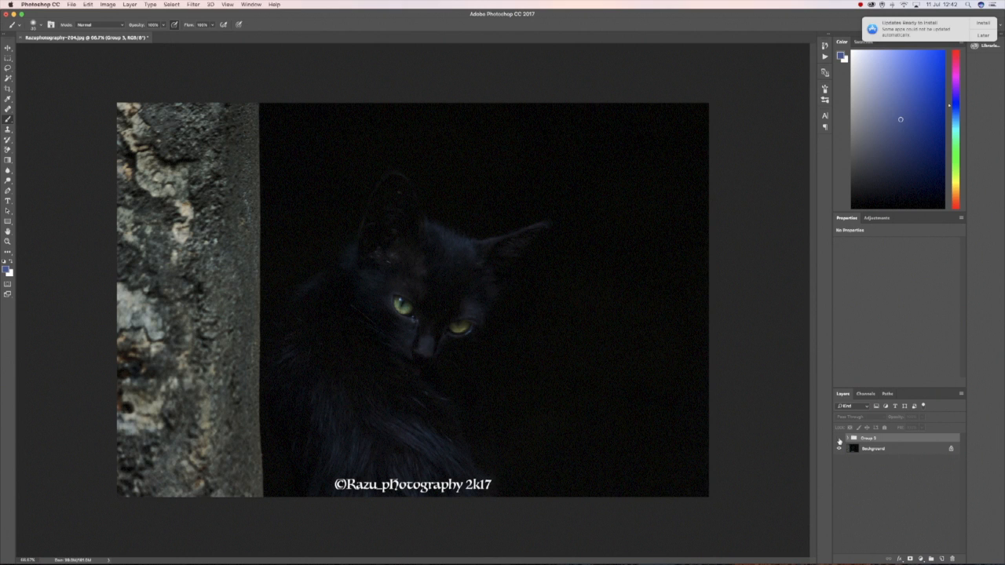
click(839, 440)
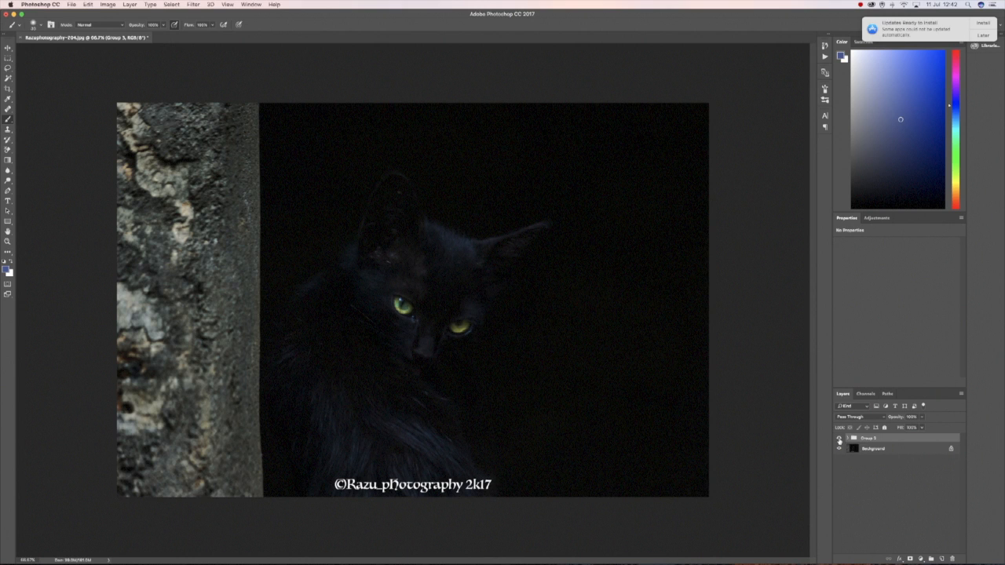
click(838, 440)
click(839, 441)
click(839, 438)
click(839, 438)
Lower the group's opacity to about 76% and compare the photo with and without the group.
click(923, 418)
drag(924, 422, 856, 428)
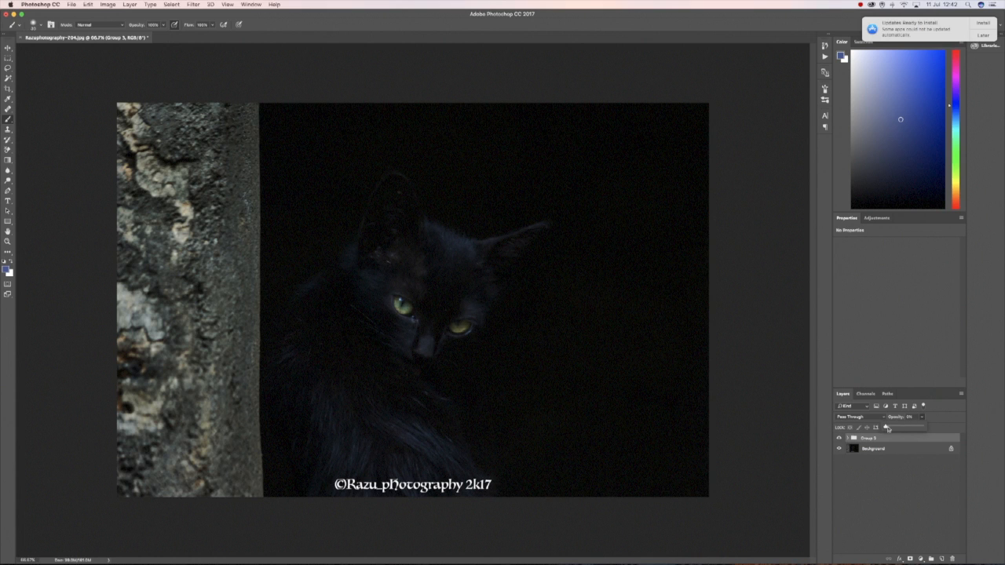
drag(887, 428, 913, 431)
click(839, 439)
click(839, 439)
Switch to Photo Booth.
mouse_move(680, 559)
click(758, 553)
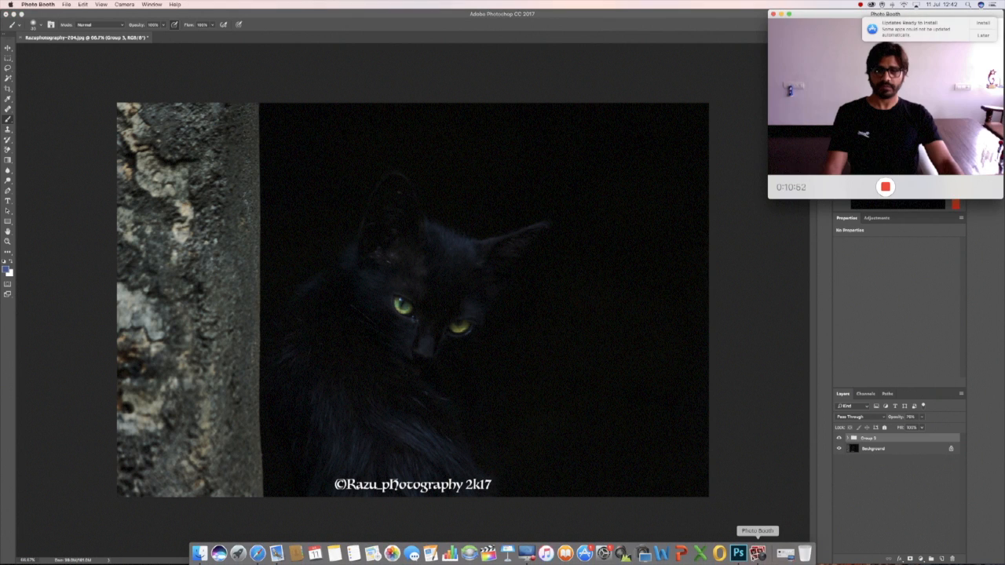